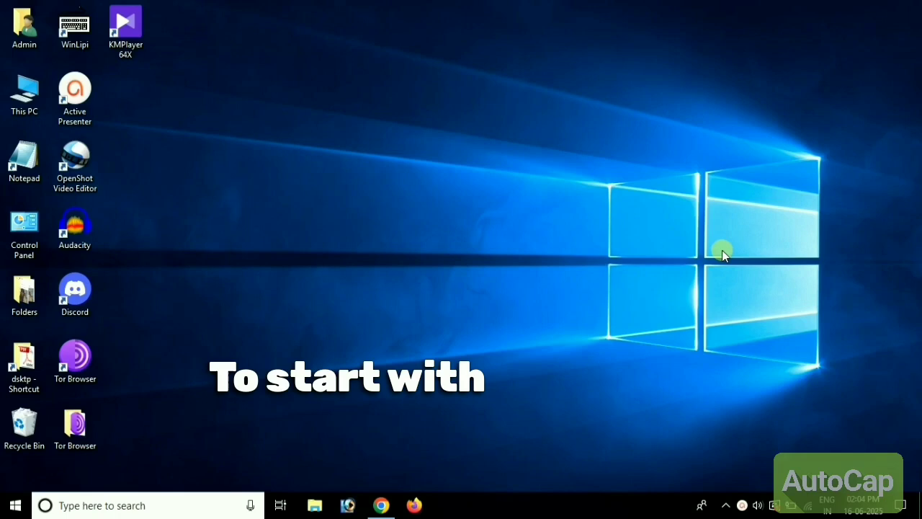
Step: Search for 'one commander' in Google Chrome
click(381, 505)
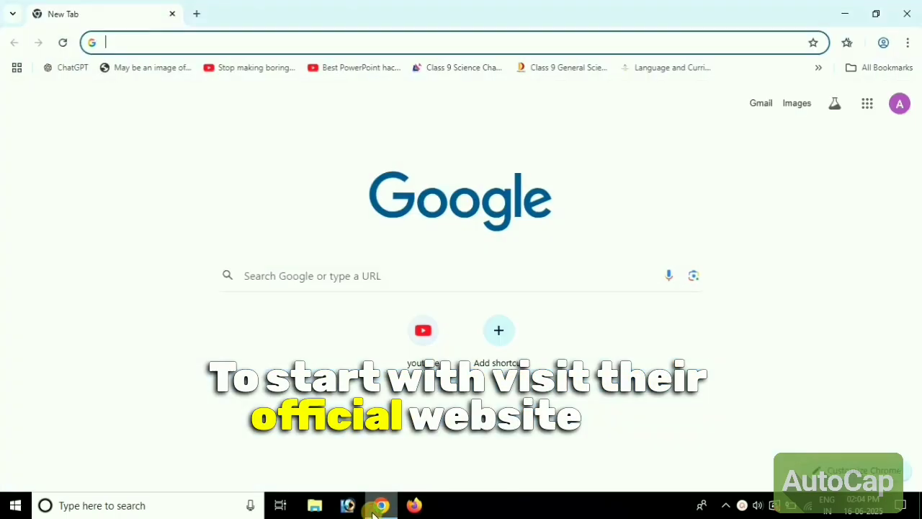
click(465, 37)
text(on)
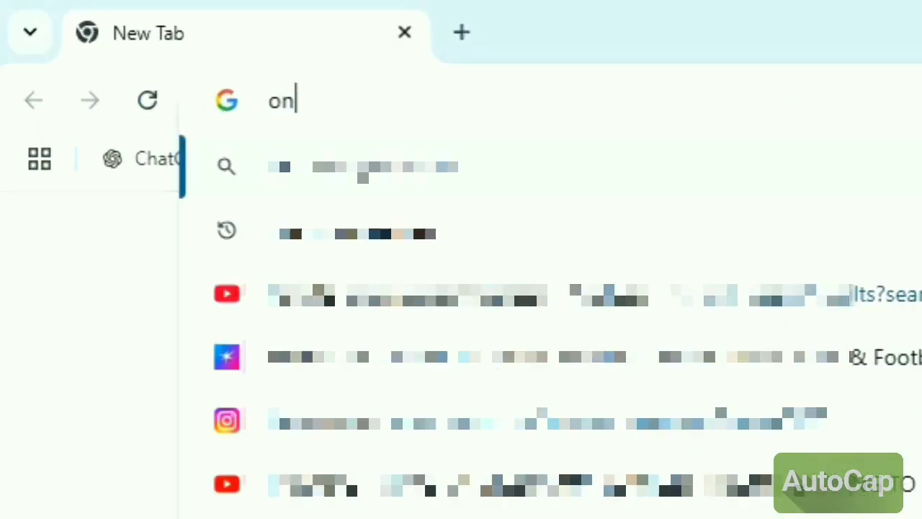
text(e comman)
key(Return)
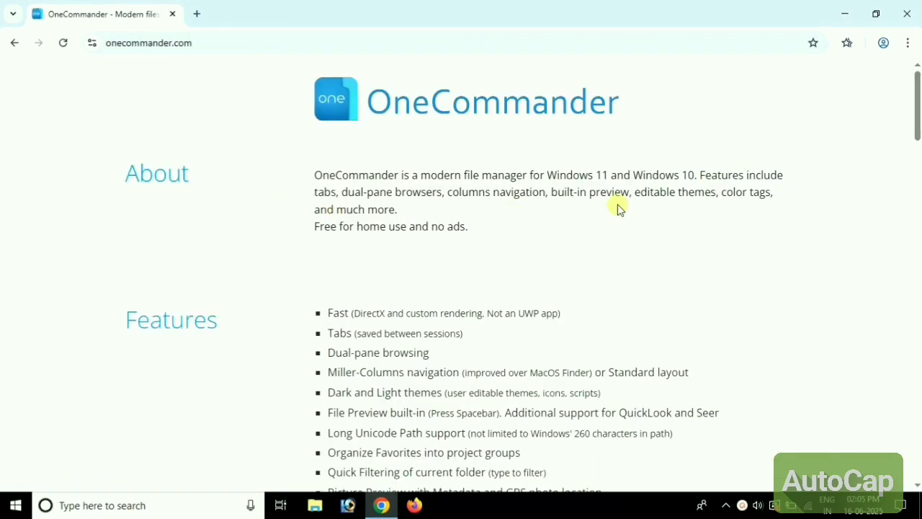
Step: Download the OneCommanderSetup3.97.0.0.msi installer from the Download section of onecommander.com
scroll(618, 208, down, 3)
scroll(618, 208, down, 2)
scroll(618, 208, down, 2)
scroll(618, 208, down, 2)
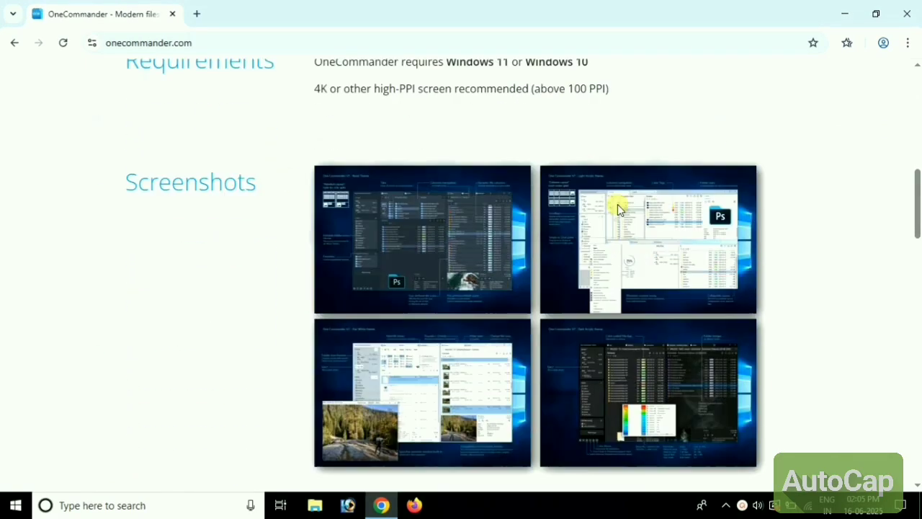
scroll(617, 205, down, 3)
scroll(616, 217, down, 2)
click(364, 324)
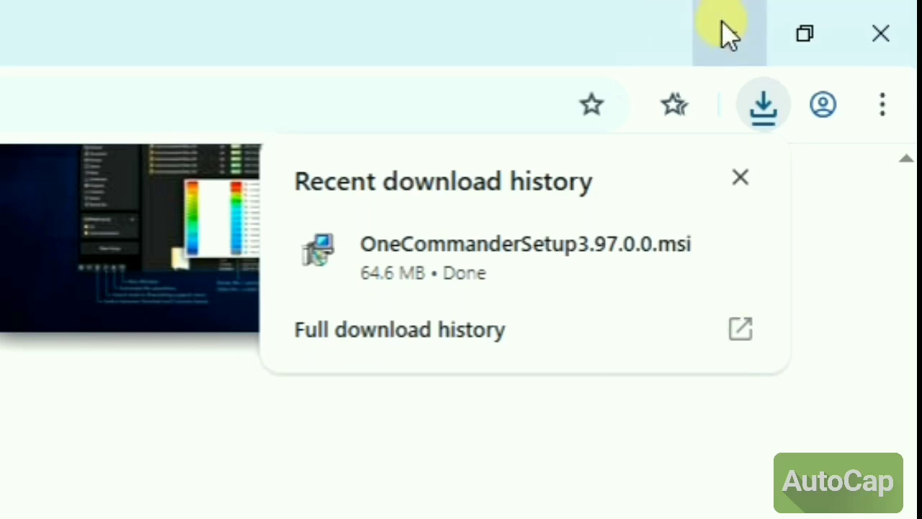
Step: Run the OneCommander installer and agree to download .NET Framework 4.8 from the web
click(496, 262)
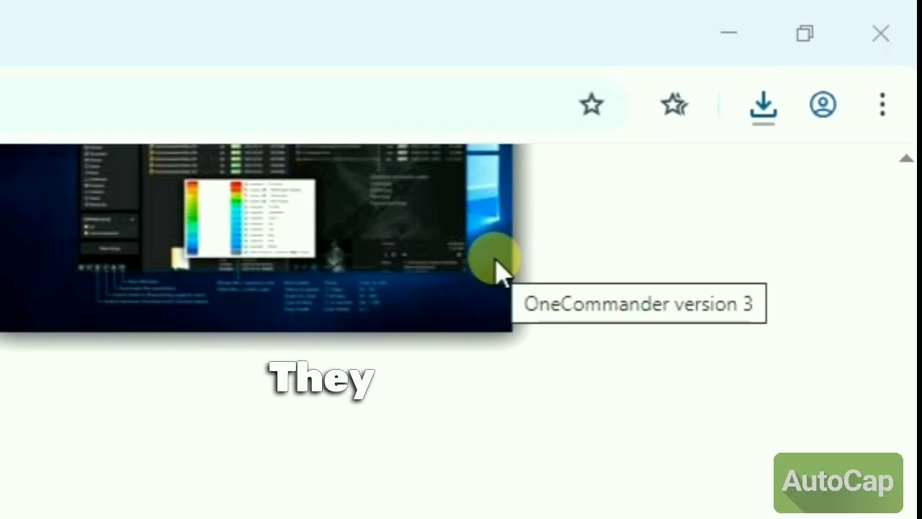
click(710, 36)
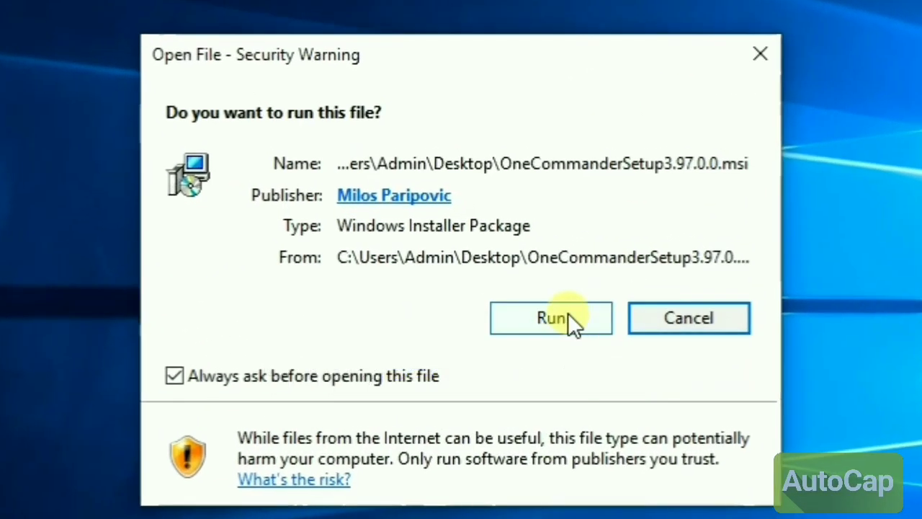
click(542, 297)
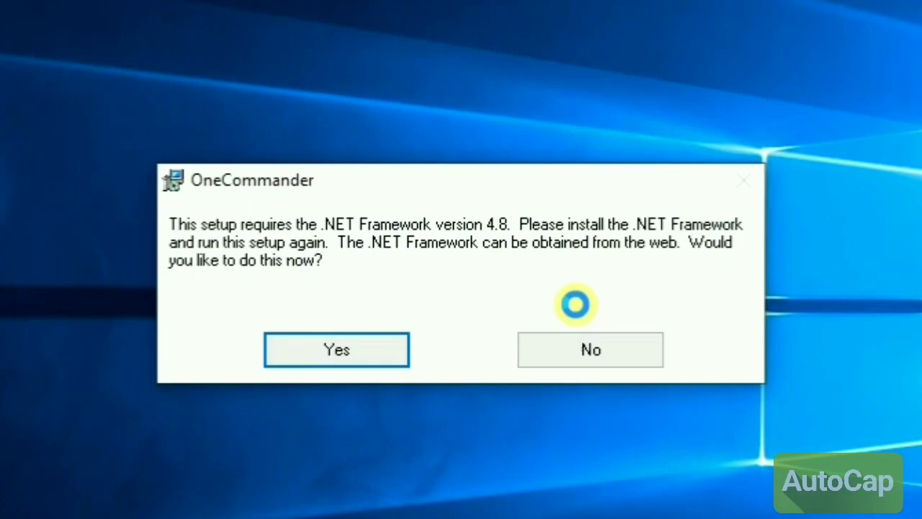
click(310, 345)
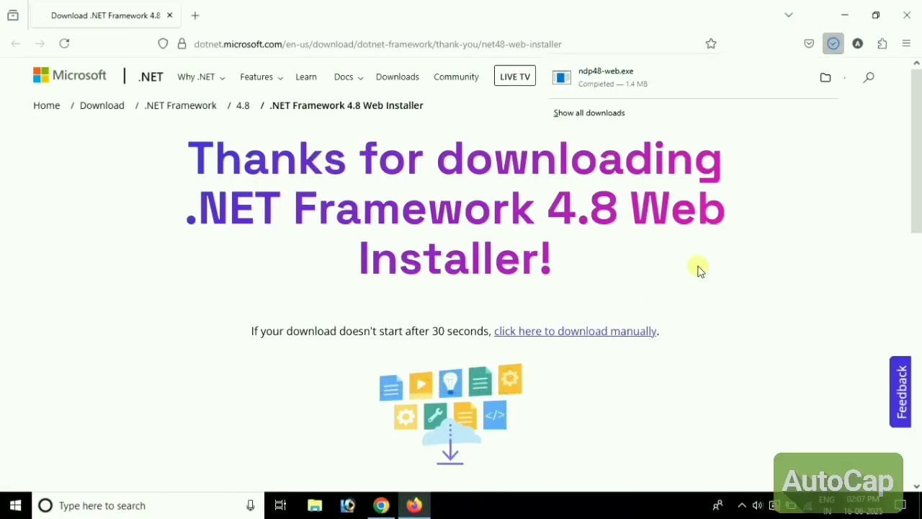
Step: Run ndp48-web.exe from the Firefox downloads panel past the security warning
click(660, 78)
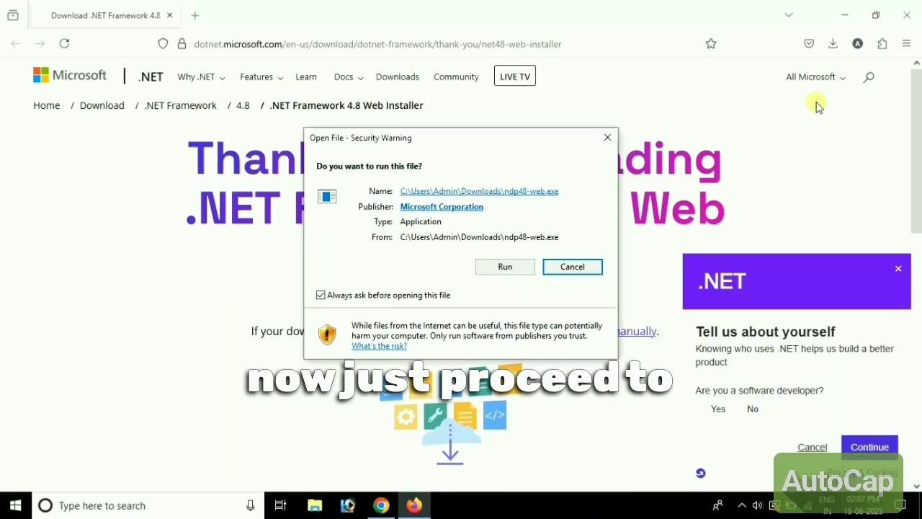
click(505, 267)
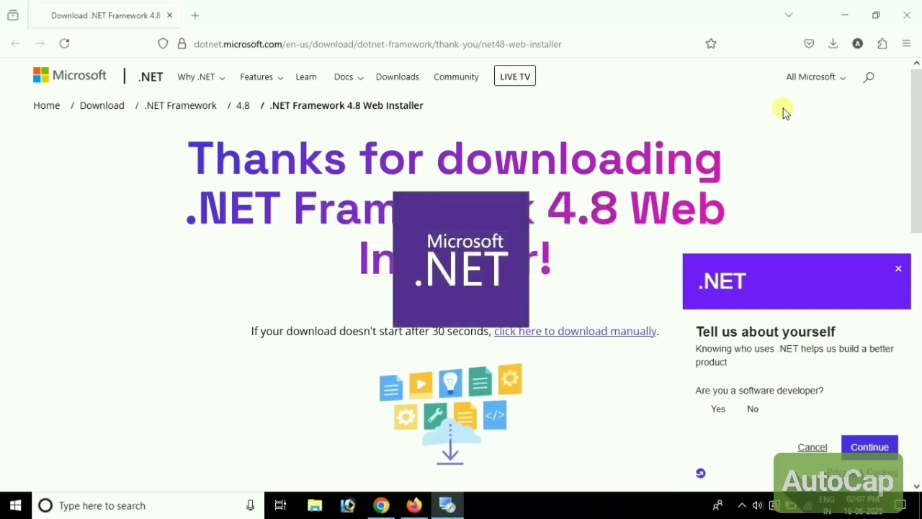
Step: Accept the license terms and install .NET Framework 4.8 through to Finish
click(848, 17)
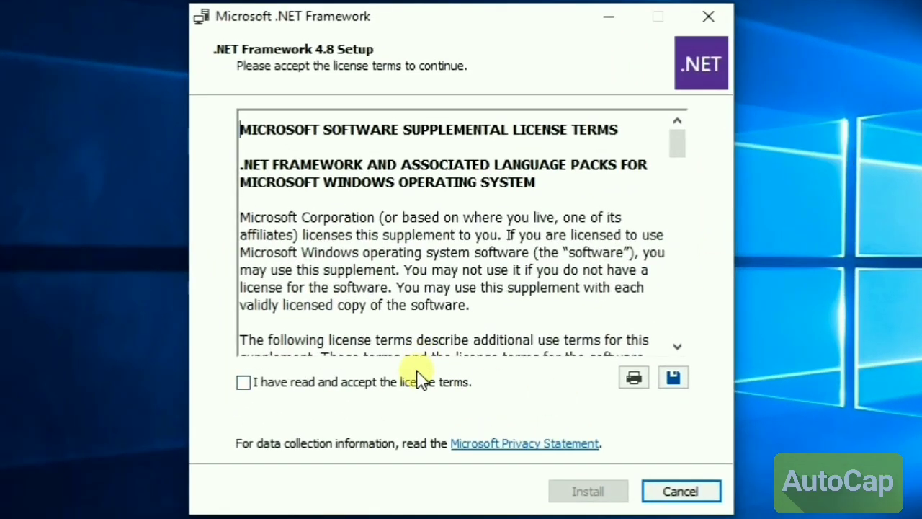
click(430, 382)
click(603, 491)
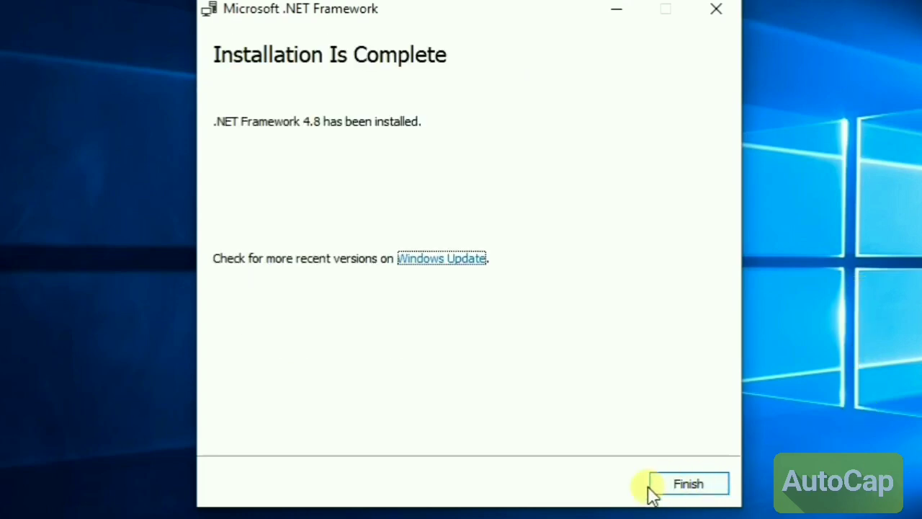
click(670, 486)
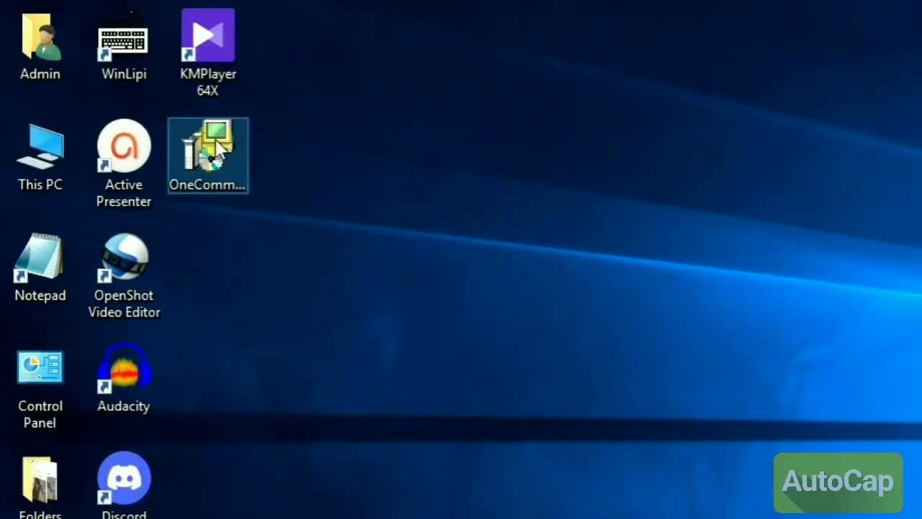
Step: Install OneCommander with default options into Program Files, then select its new desktop shortcut
click(129, 88)
double_click(216, 144)
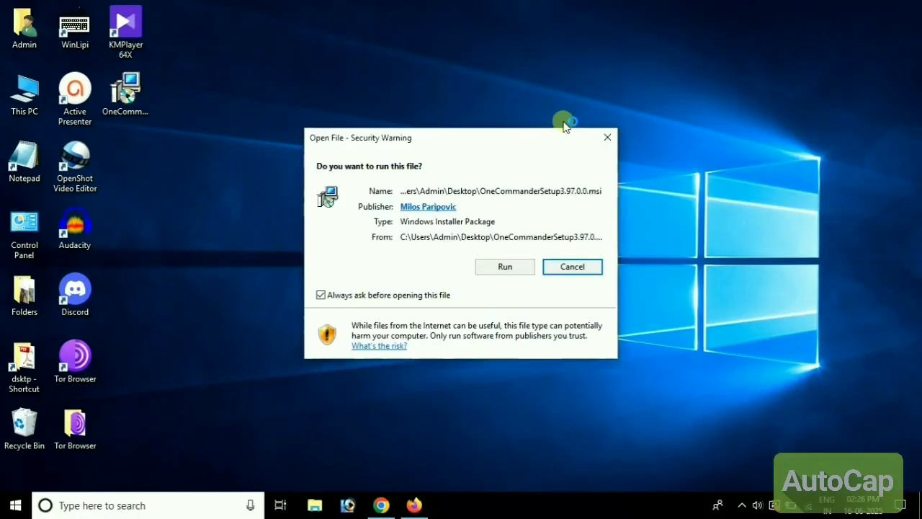
click(499, 268)
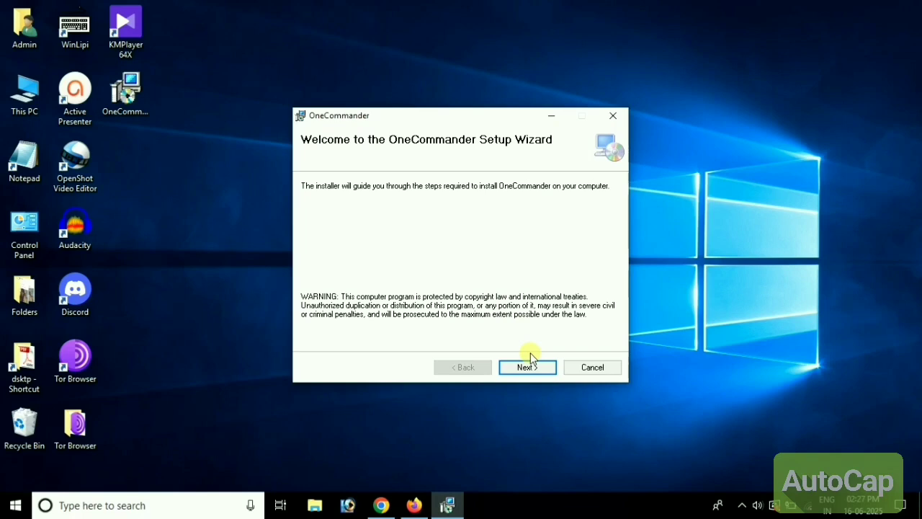
click(532, 368)
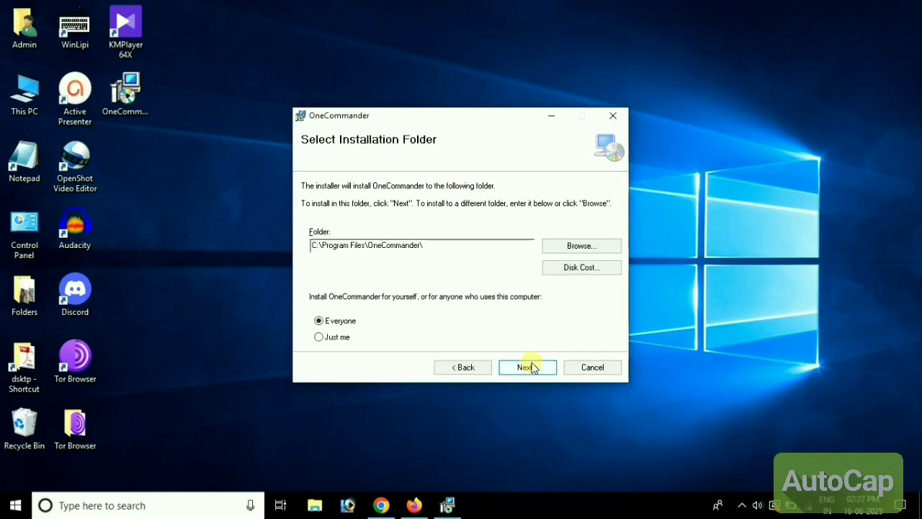
click(532, 367)
click(533, 368)
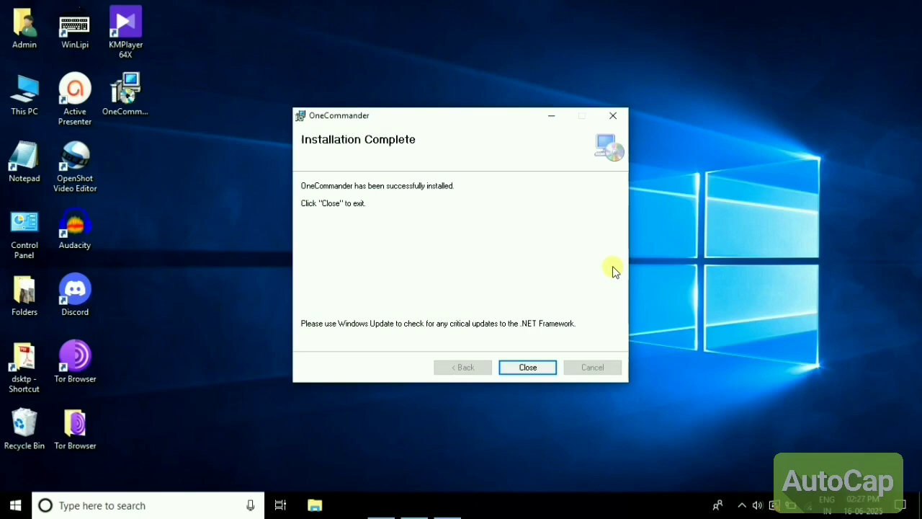
click(536, 369)
click(120, 168)
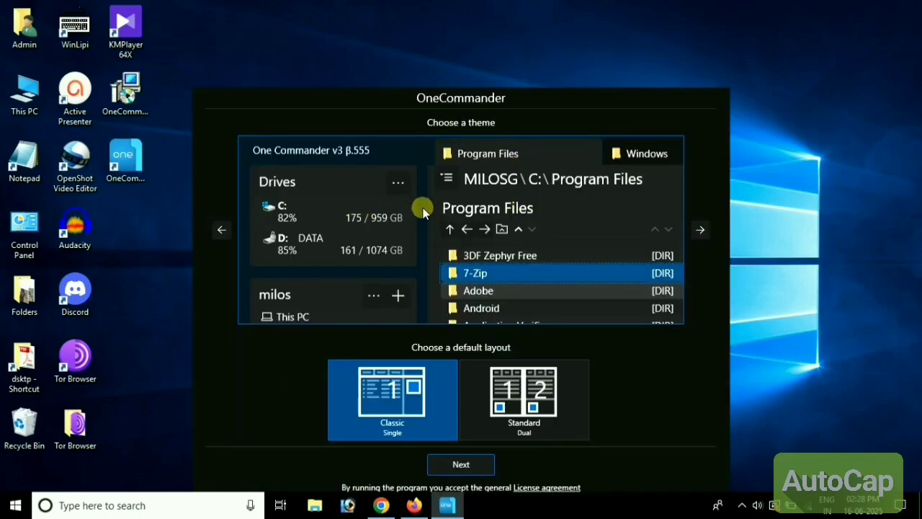
Step: Keep the default theme, layout, icons and language, and accept the license agreement
click(467, 466)
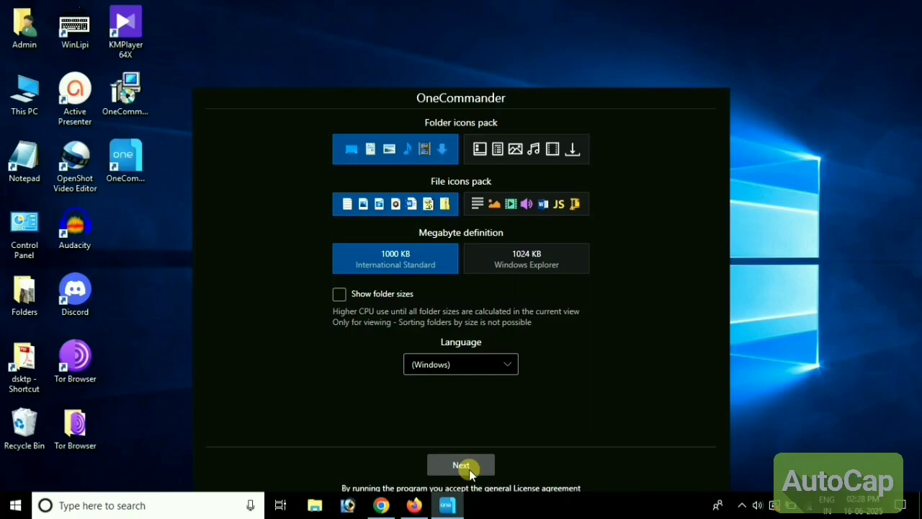
click(469, 469)
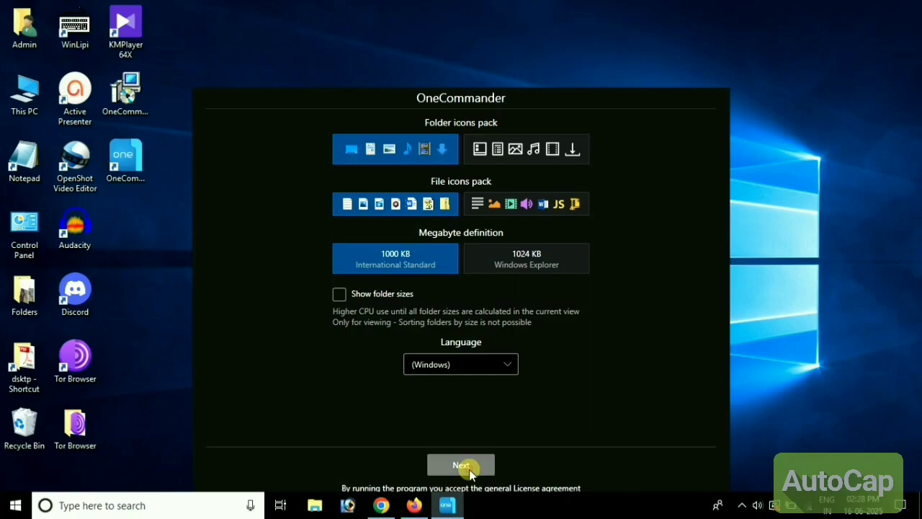
scroll(487, 307, down, 10)
scroll(457, 336, down, 10)
click(475, 465)
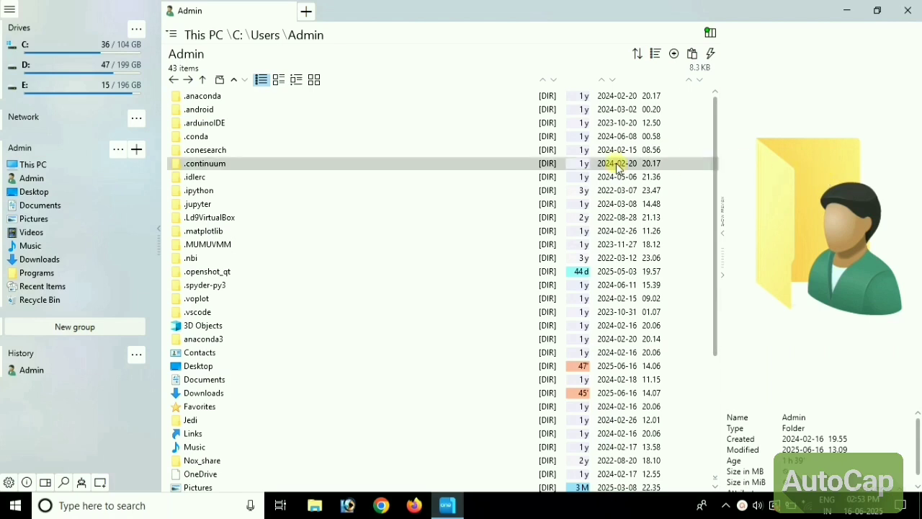
Step: Inspect .anaconda and .android, open .arduinoIDE, then go back to Admin
click(263, 100)
click(230, 109)
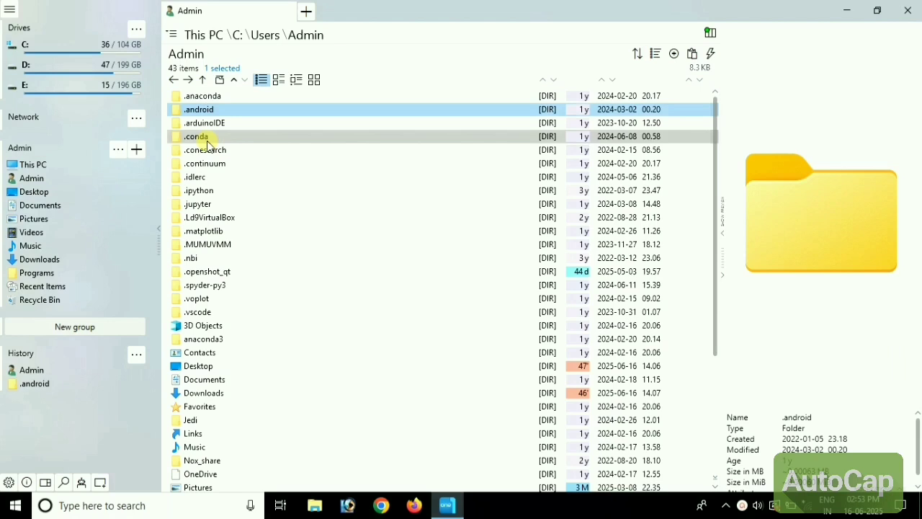
double_click(207, 123)
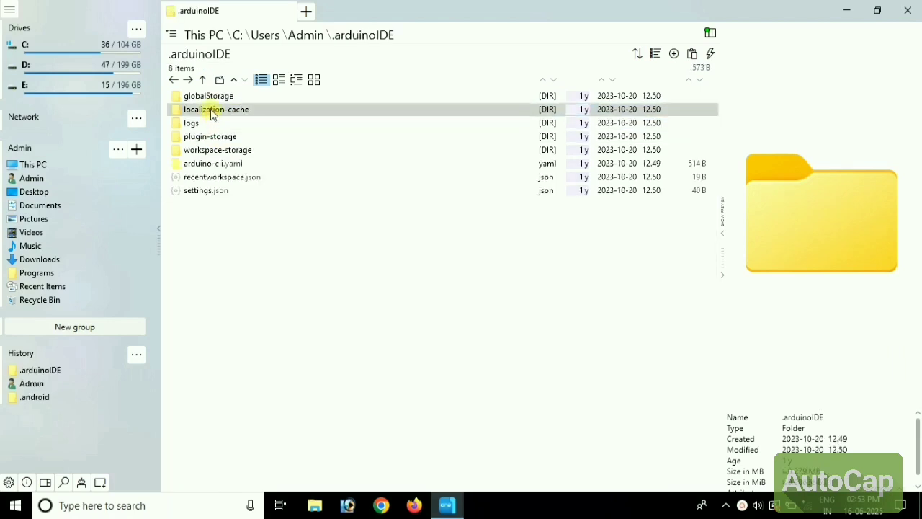
click(174, 79)
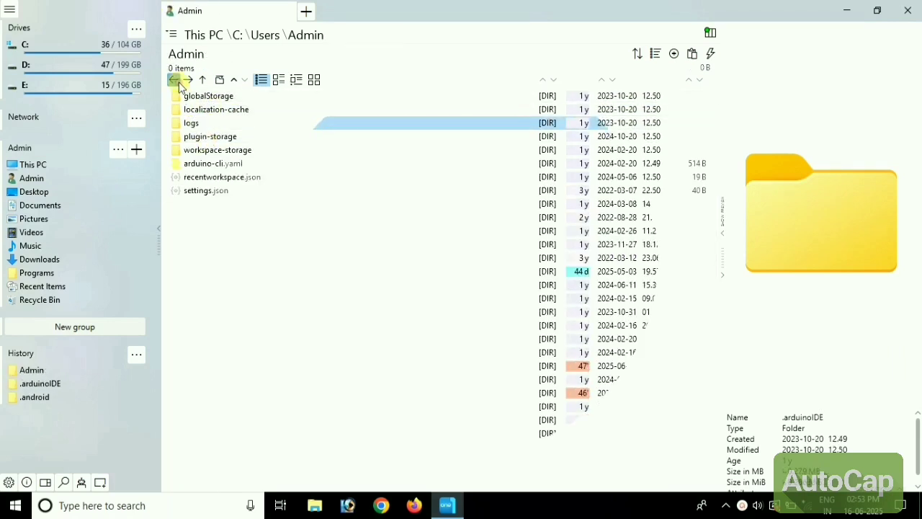
Step: Add three extra Admin tabs and close the fourth one
click(307, 12)
click(442, 11)
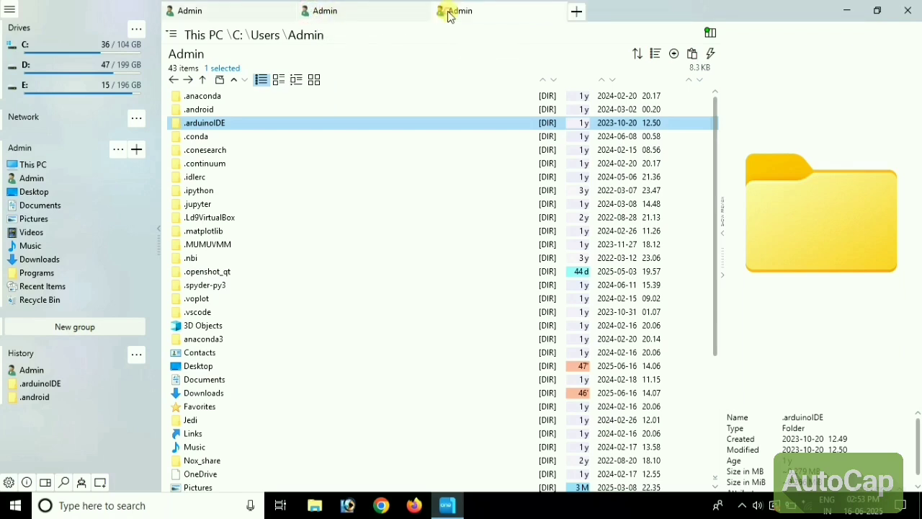
click(579, 11)
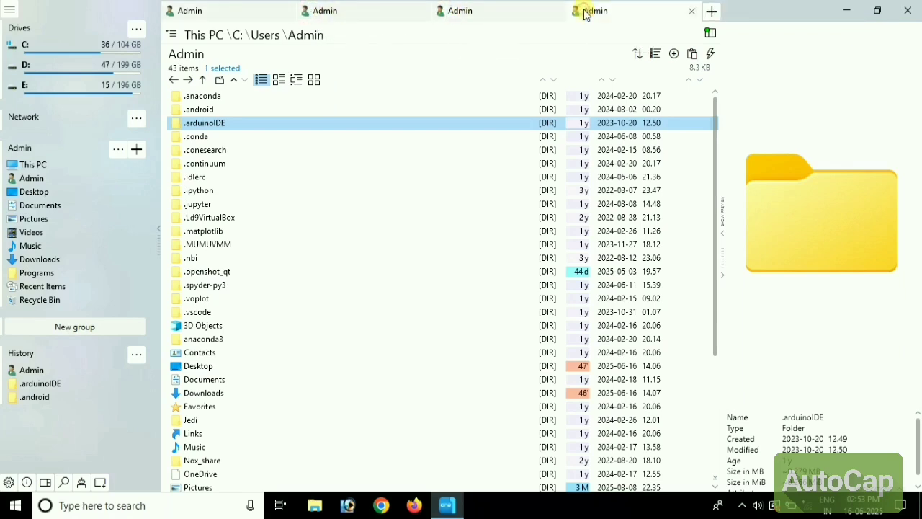
click(690, 12)
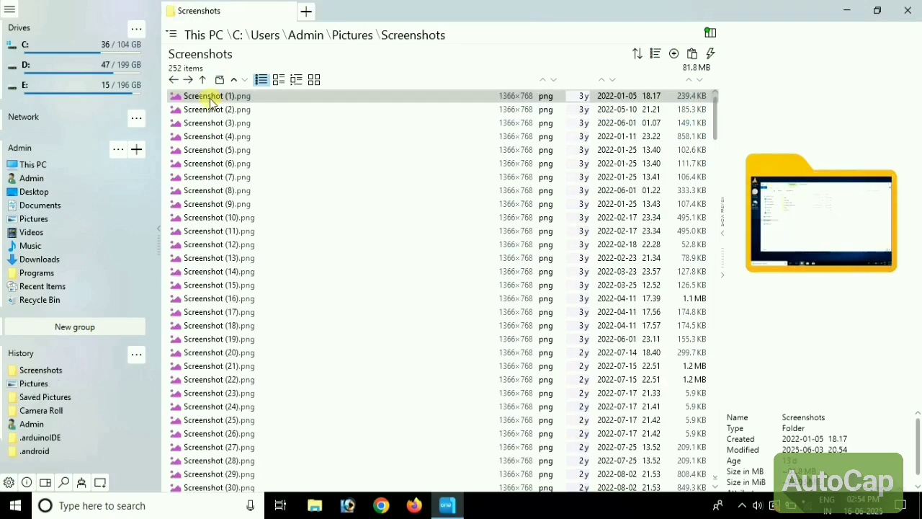
Step: View Screenshot (1).png in the image viewer, then go back to Pictures
click(211, 99)
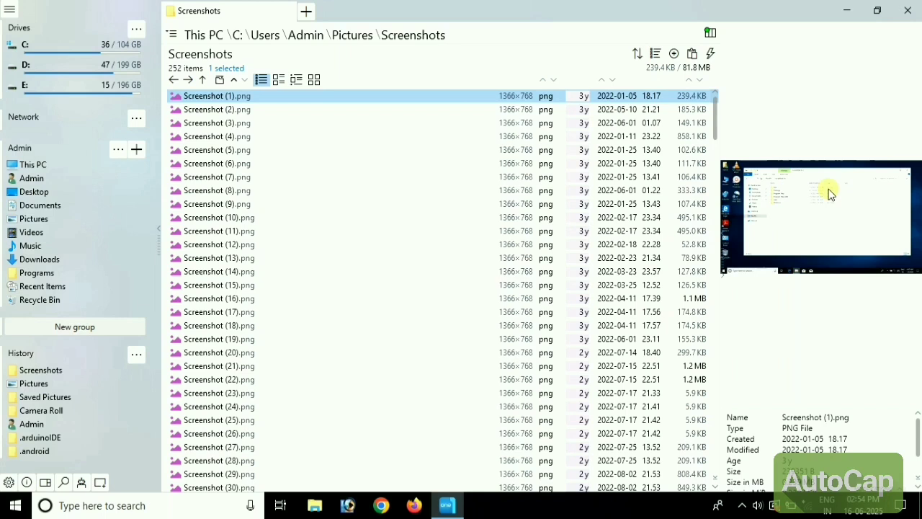
double_click(496, 102)
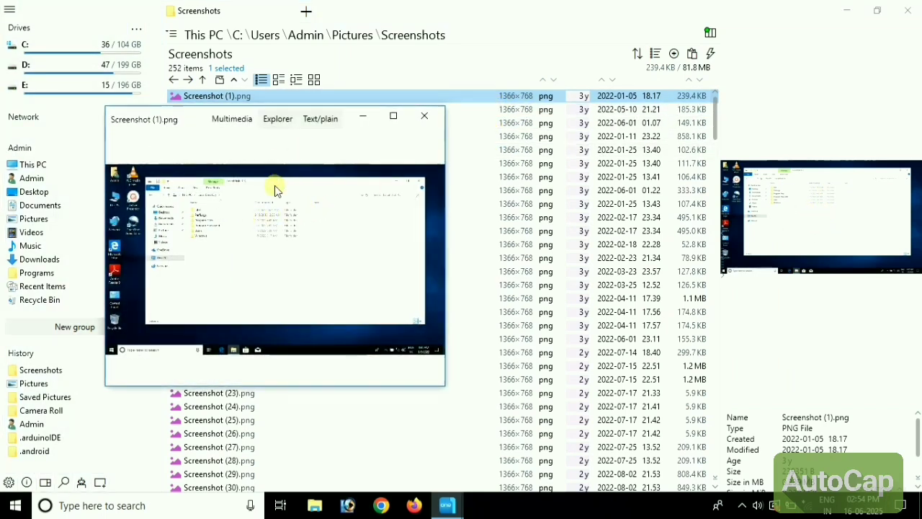
click(178, 79)
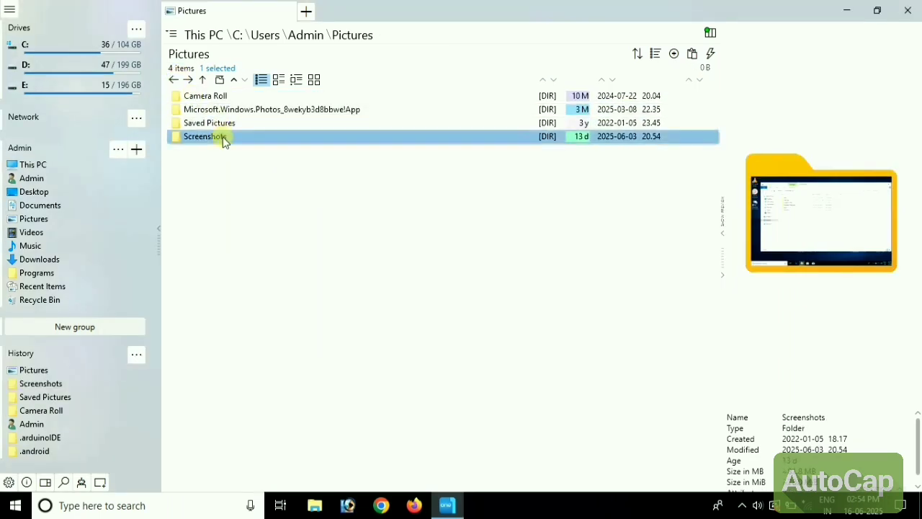
Step: Quick-preview the Screenshots folder as a plain-text file list, then close the preview
key(space)
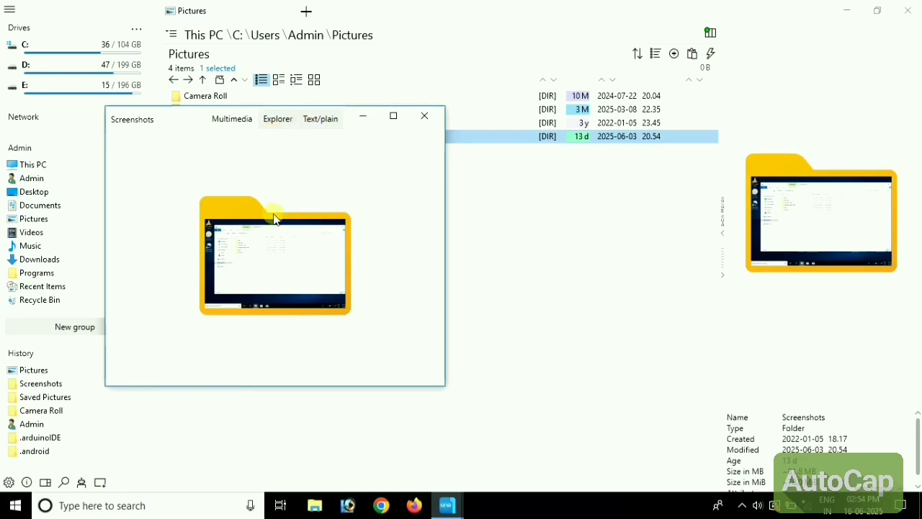
click(266, 121)
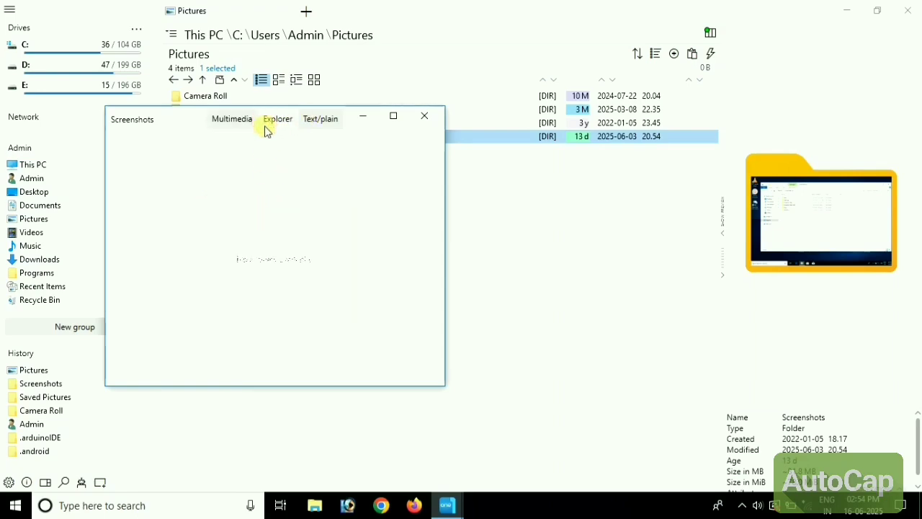
click(319, 122)
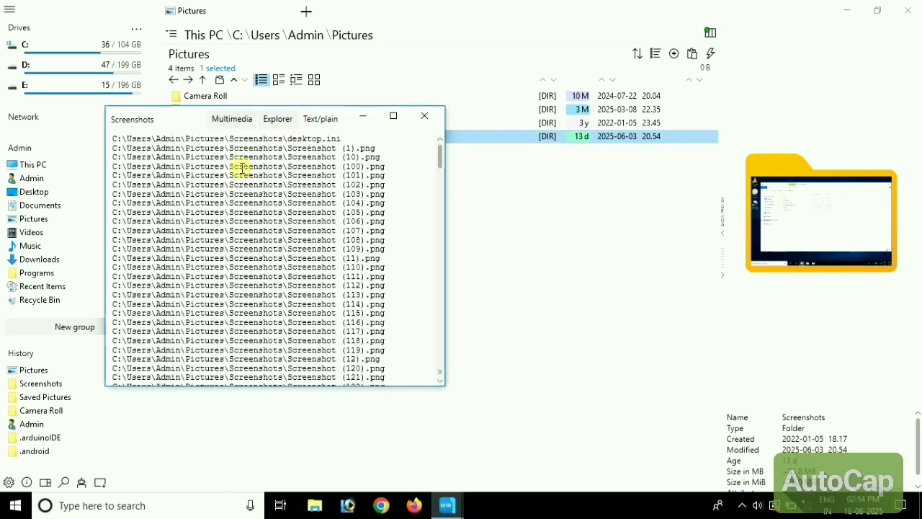
scroll(243, 167, down, 2)
scroll(243, 167, down, 3)
key(Escape)
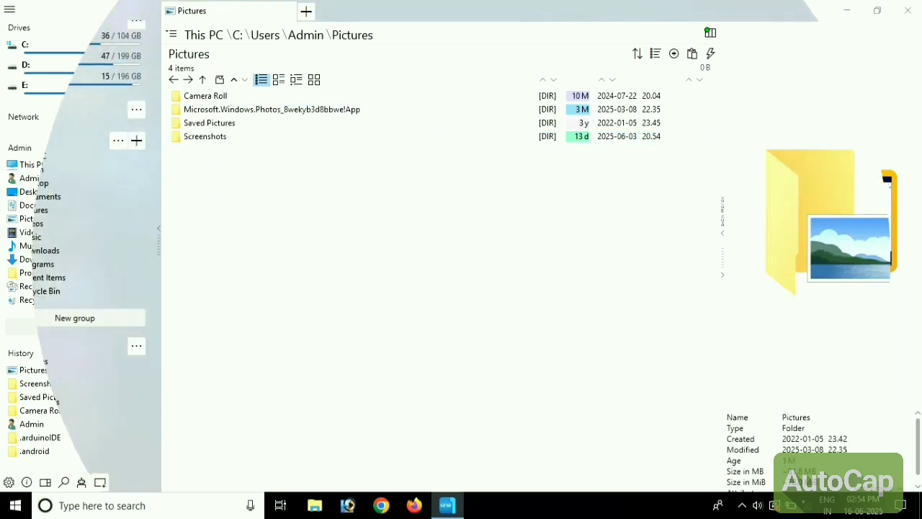
Step: Set the window layout to Standard (Dual) from the main menu
click(11, 8)
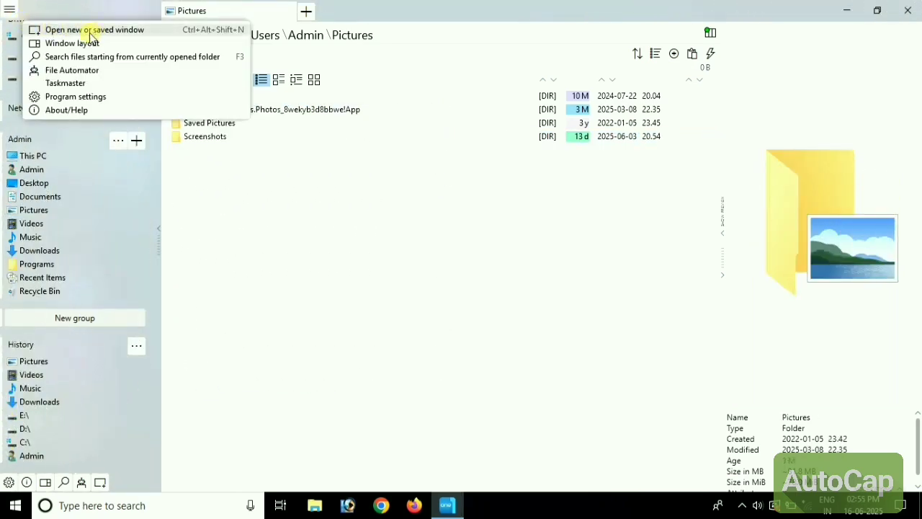
click(79, 45)
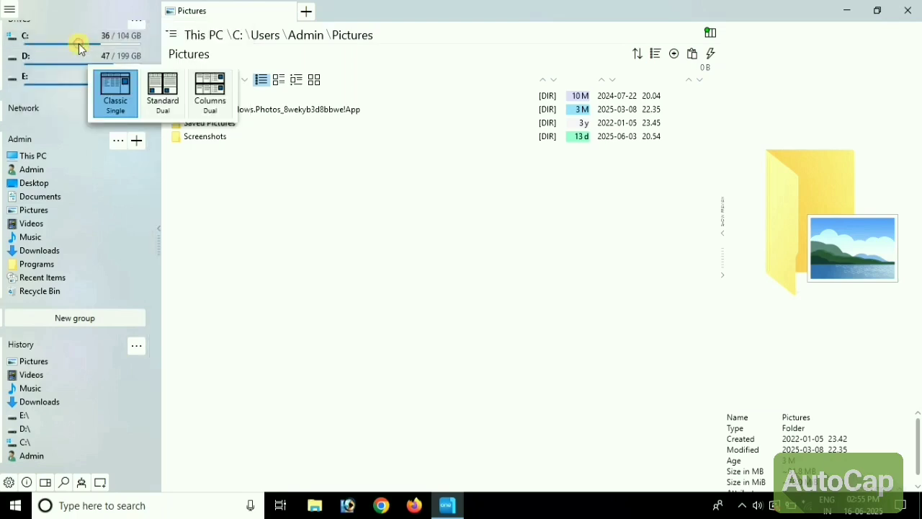
click(159, 108)
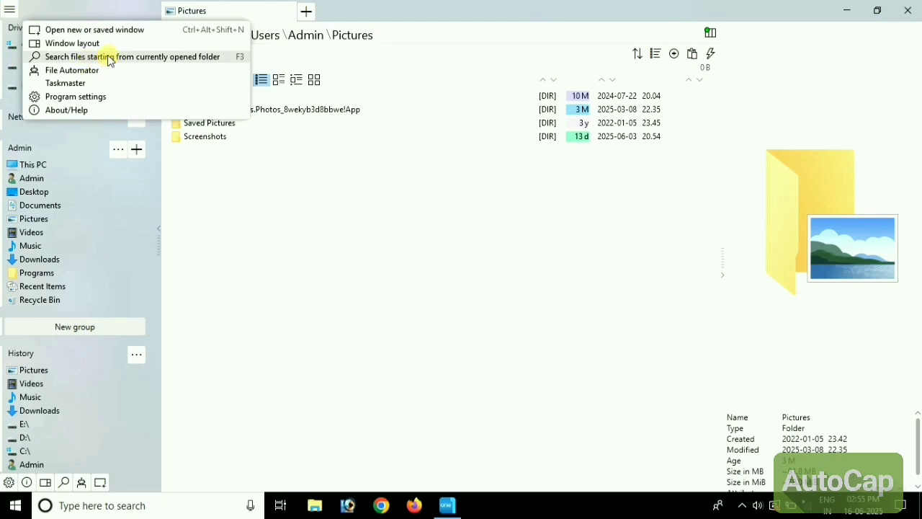
Step: Search from Pictures for 'saved pictures' and open the Saved Pictures folder result
click(110, 57)
text(saved p)
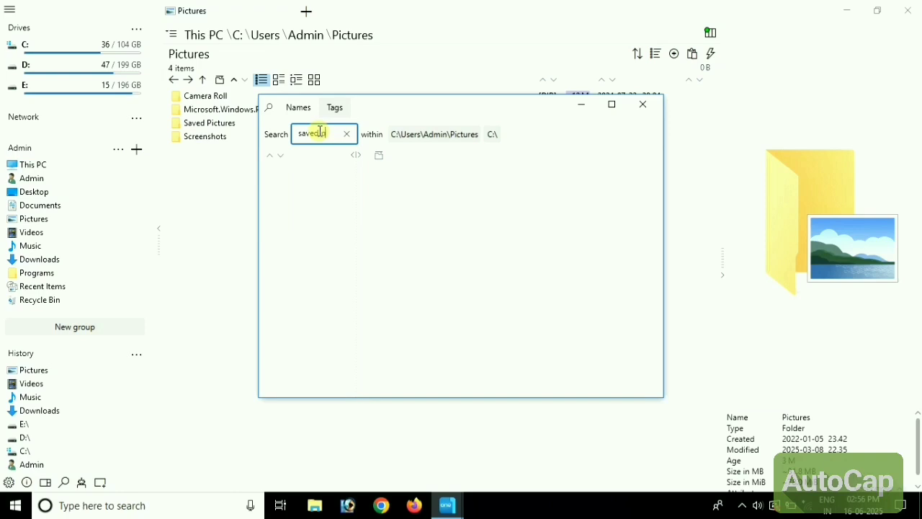
text(ct)
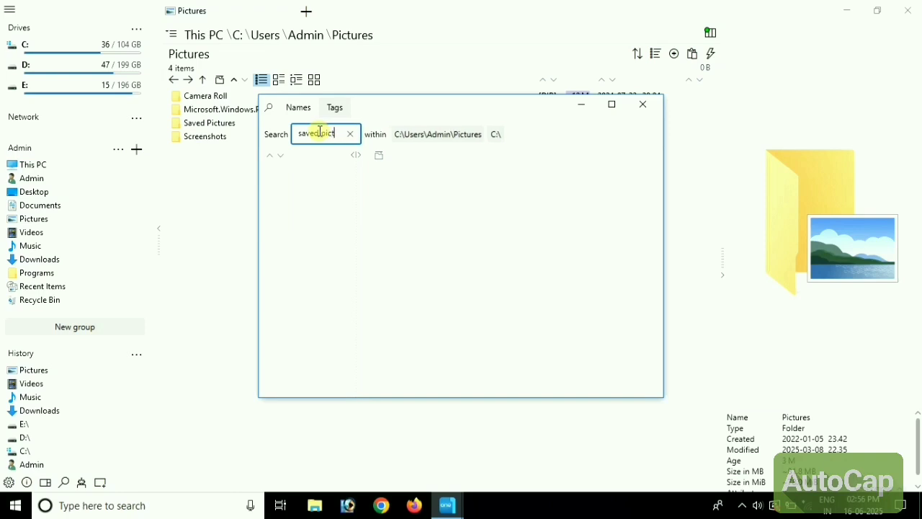
text(ures)
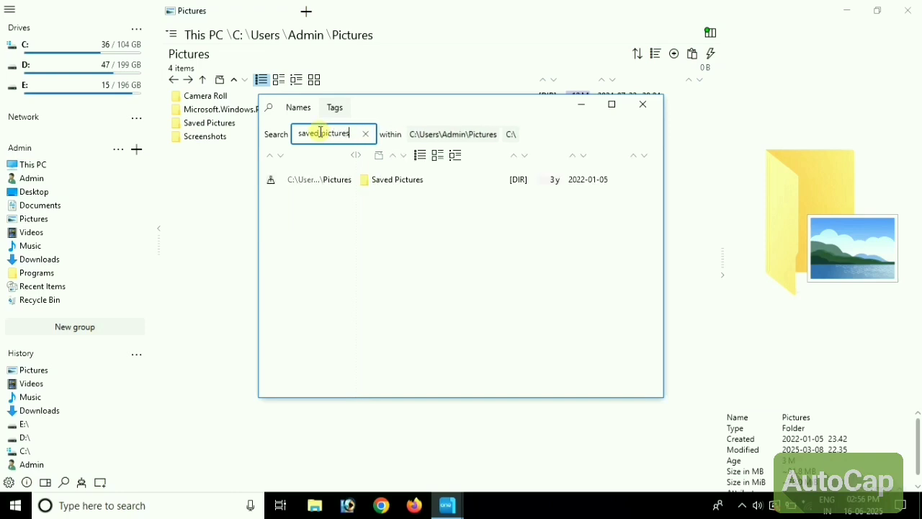
double_click(440, 180)
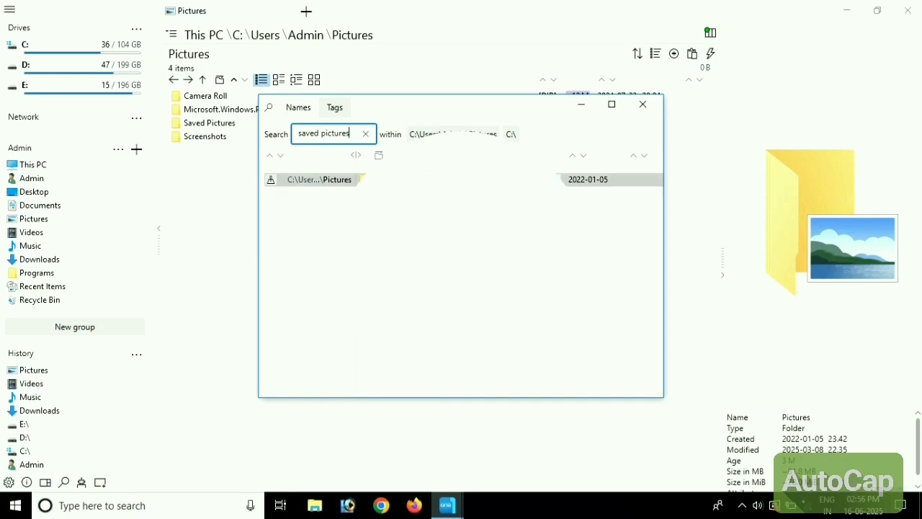
click(9, 481)
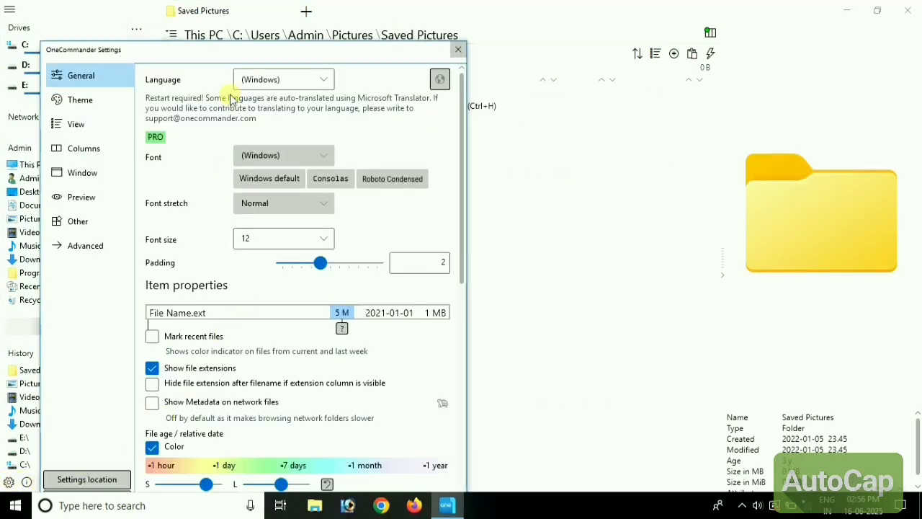
click(282, 85)
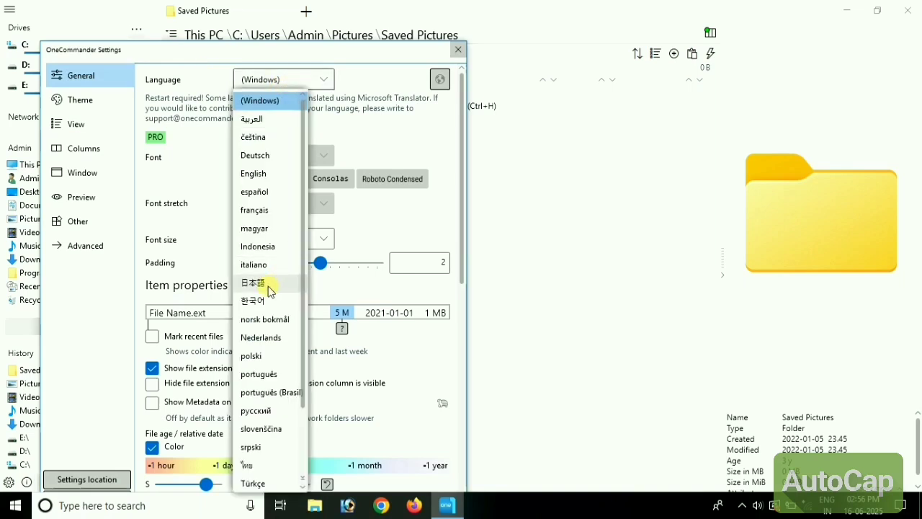
scroll(268, 288, down, 3)
scroll(268, 301, up, 3)
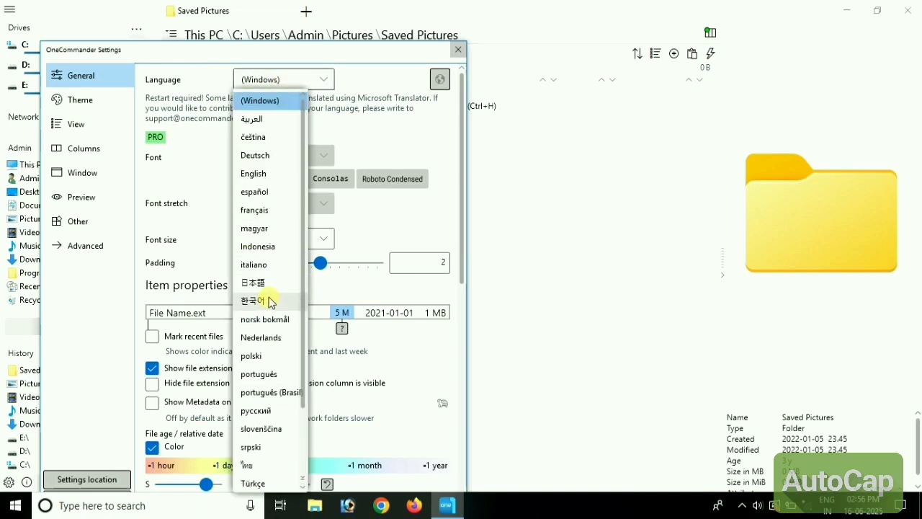
click(322, 80)
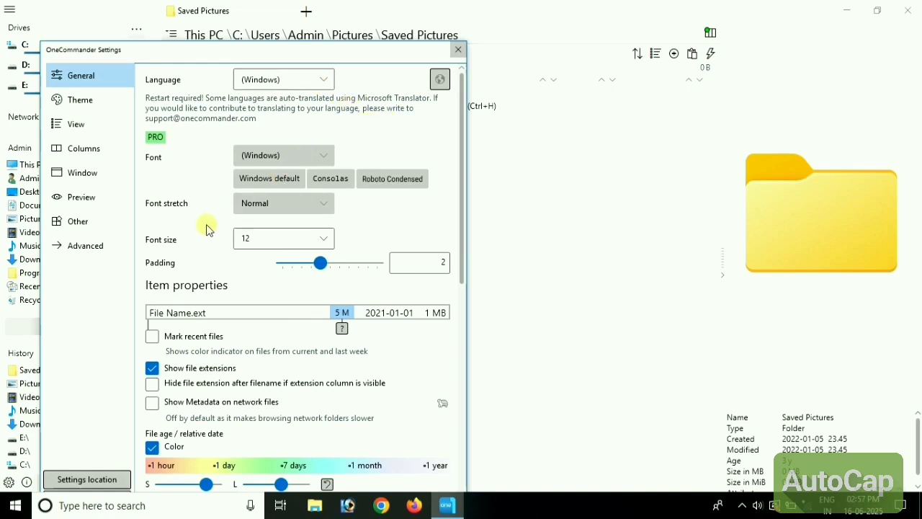
scroll(208, 229, down, 2)
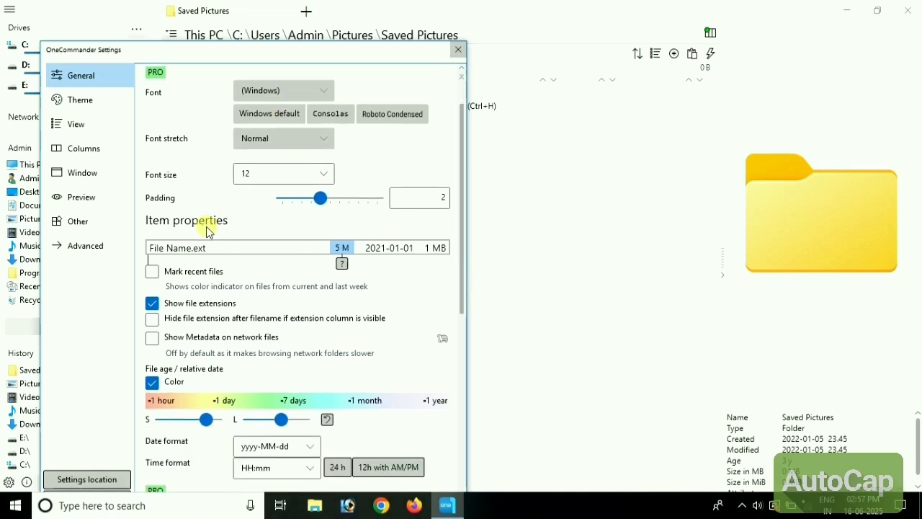
scroll(208, 229, down, 1)
scroll(208, 229, down, 4)
scroll(208, 230, down, 5)
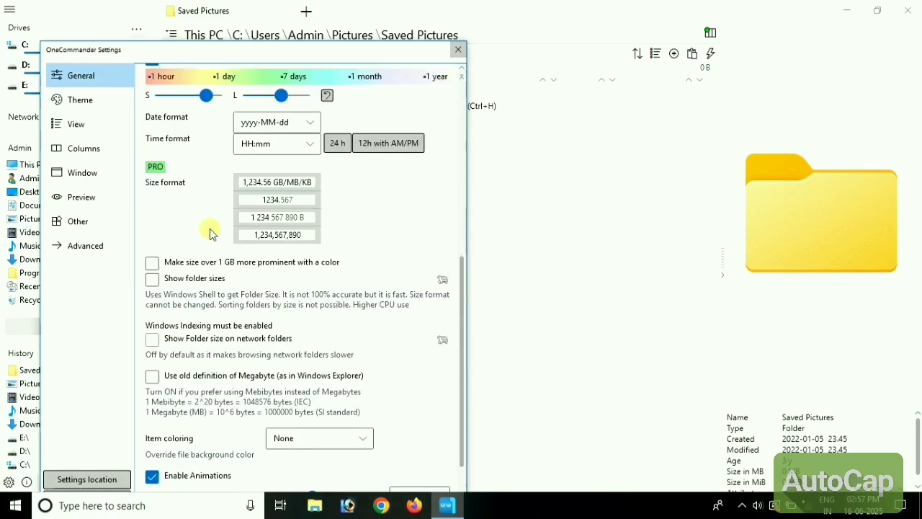
scroll(209, 230, down, 2)
Step: In Theme settings, leave the dark-mode theme unchanged and set the light-mode theme to Dark
click(86, 100)
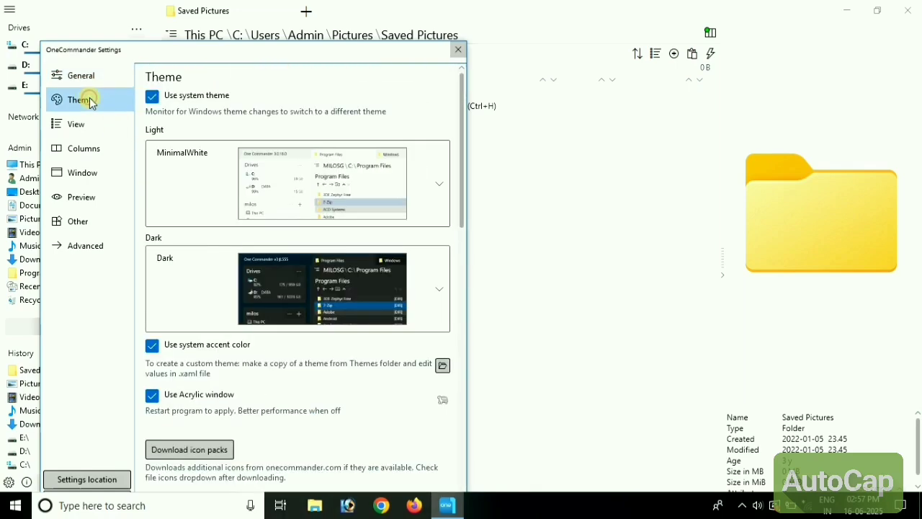
click(296, 287)
scroll(253, 113, down, 1)
scroll(253, 115, up, 1)
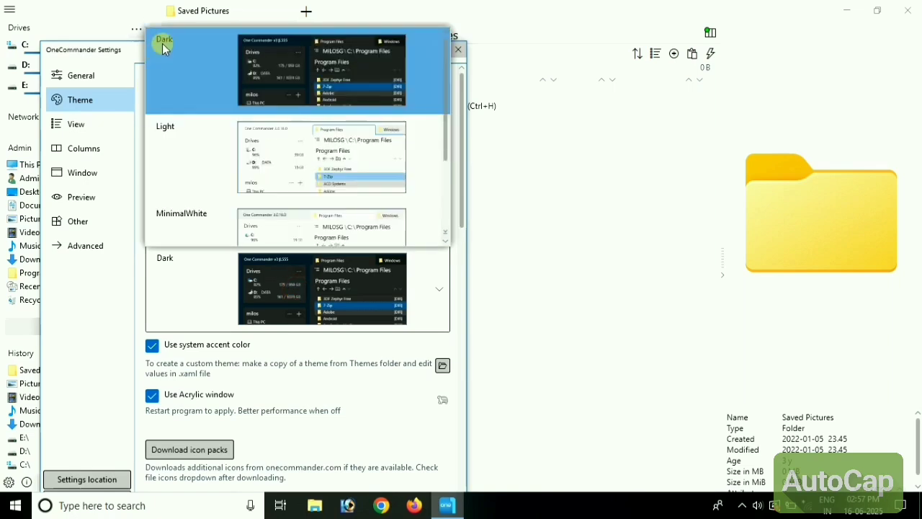
click(259, 74)
click(250, 154)
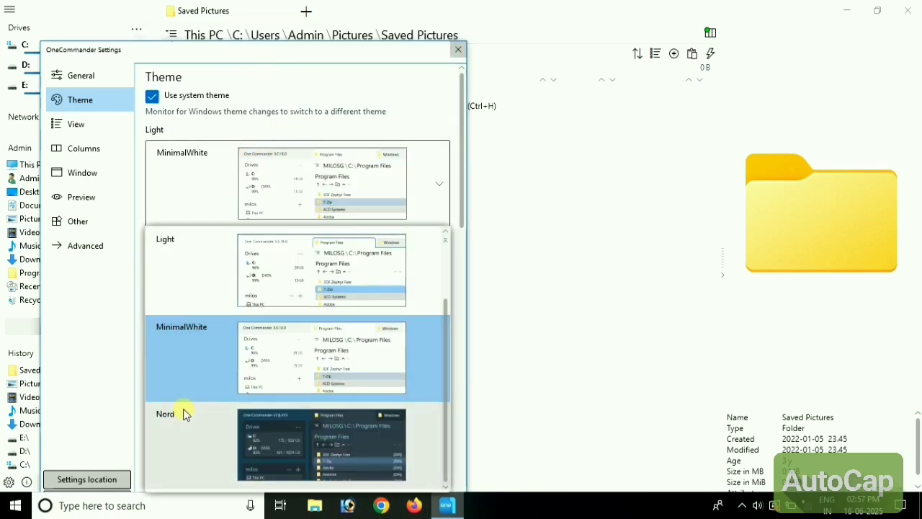
scroll(191, 361, up, 1)
click(206, 292)
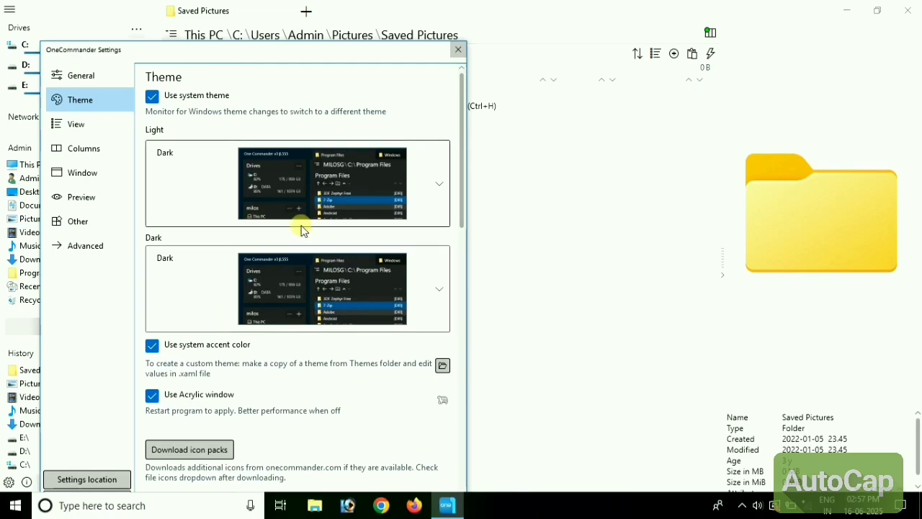
Step: Keep Fileicons.org as the file icon pack
scroll(370, 238, down, 2)
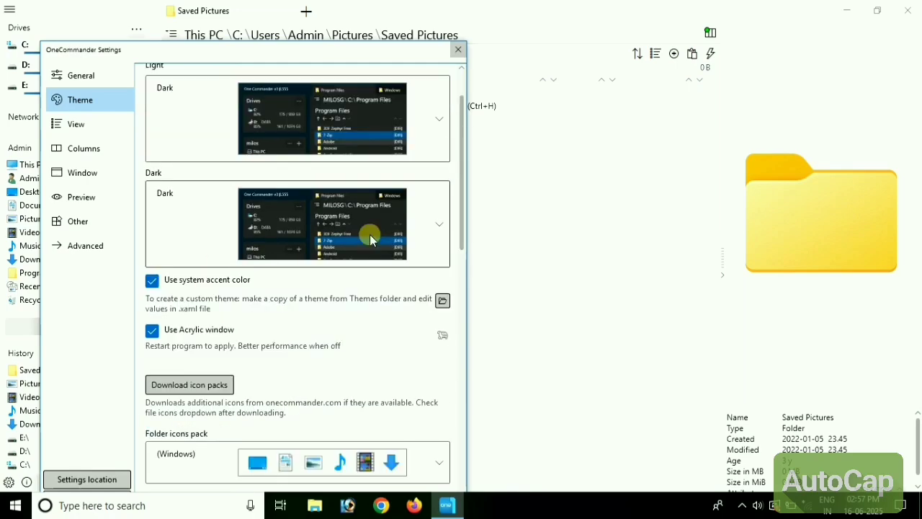
drag(319, 58, 356, 23)
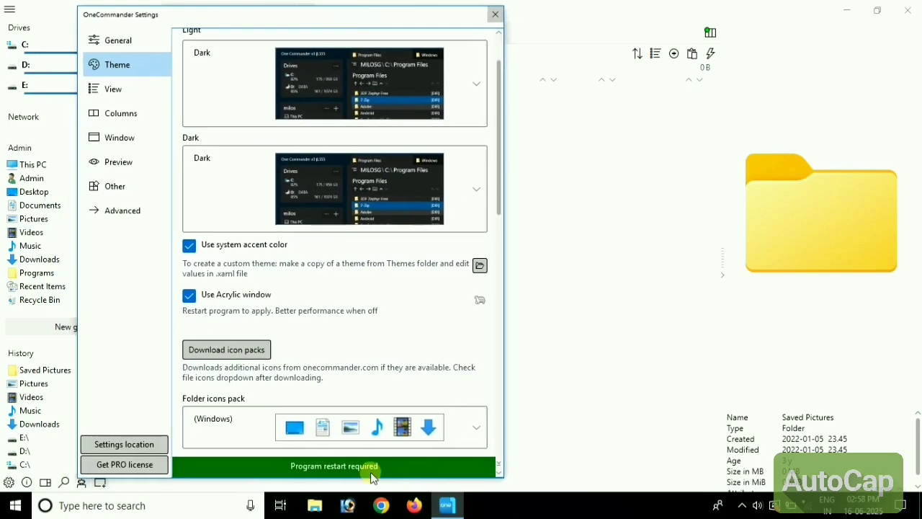
scroll(381, 247, down, 3)
click(394, 398)
click(355, 478)
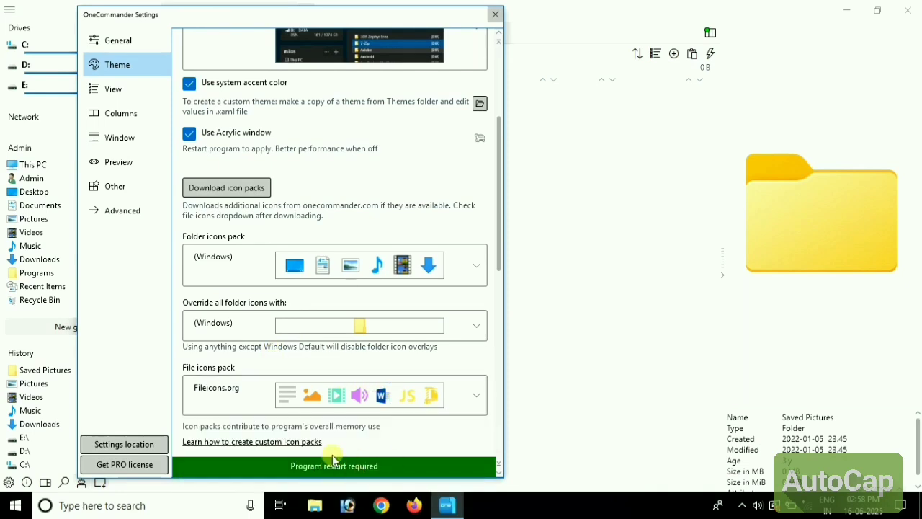
Step: Request a program restart via the 'Program restart required' bar to apply the theme
scroll(343, 306, down, 2)
scroll(343, 306, down, 3)
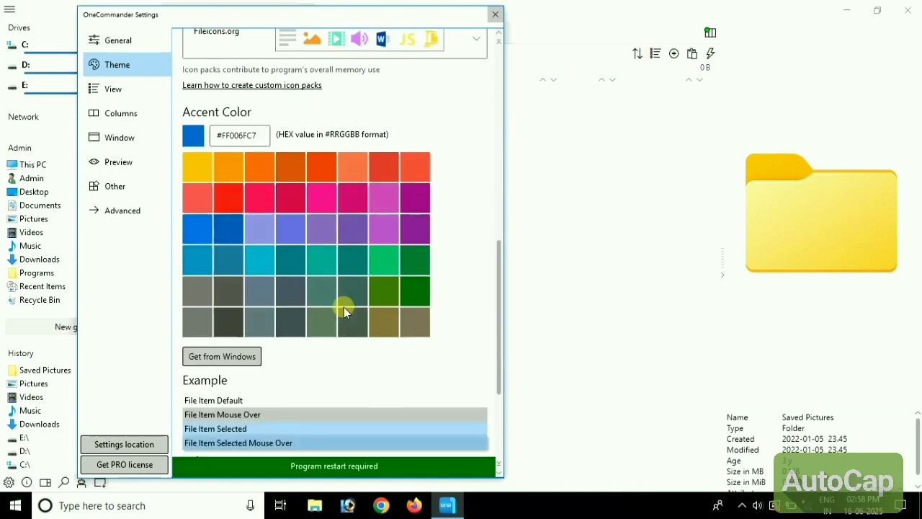
scroll(344, 307, down, 3)
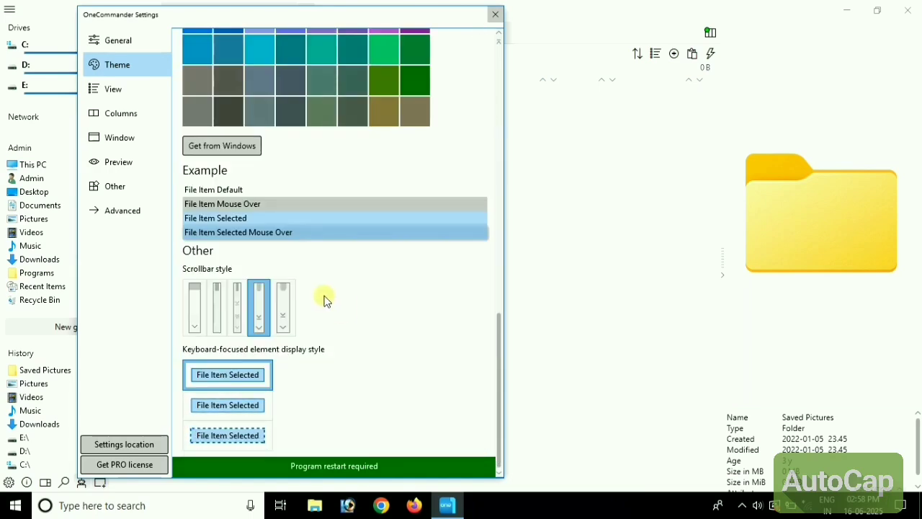
scroll(324, 300, up, 8)
click(495, 15)
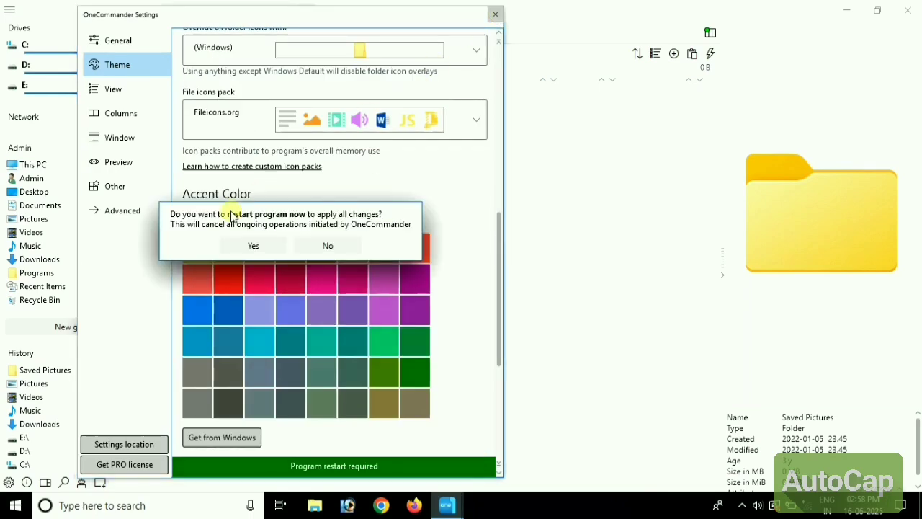
Step: Restart OneCommander, dismiss the window layout prompt, and go to the Admin folder
click(263, 246)
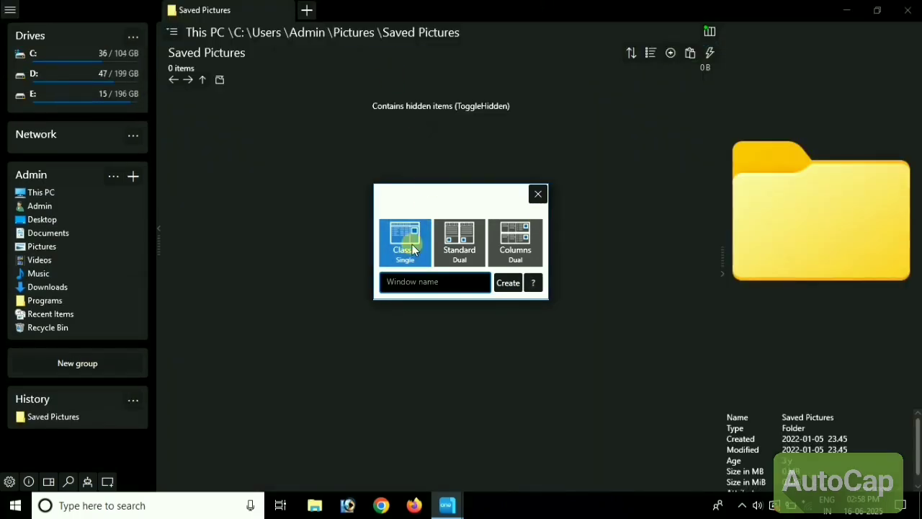
click(535, 192)
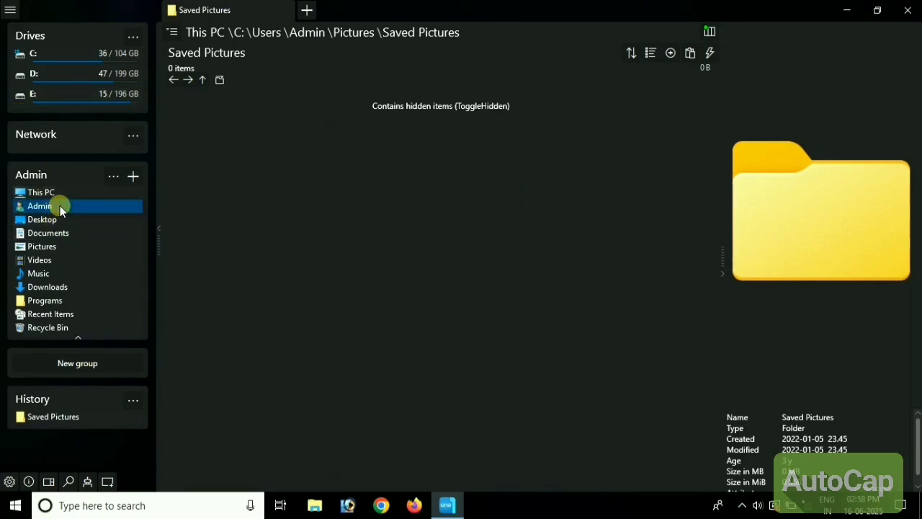
click(111, 205)
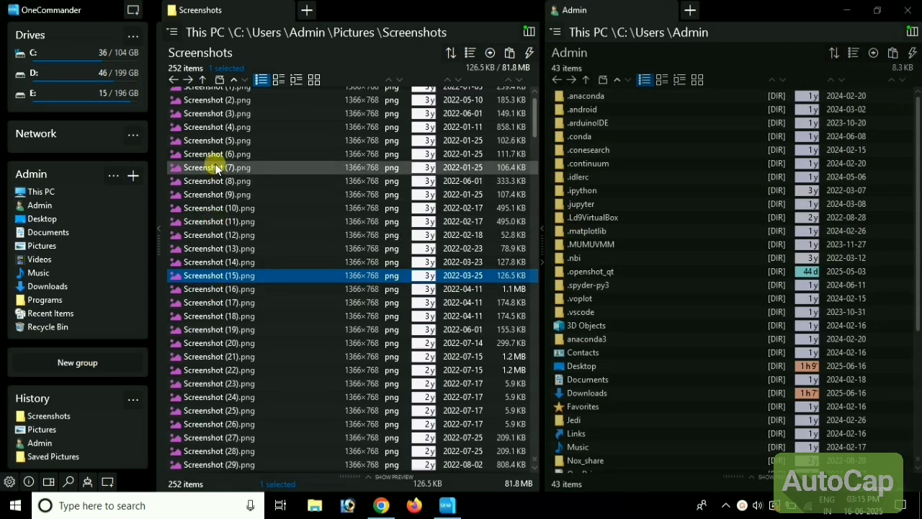
Step: Preview Screenshot (8) with the spacebar, then close the preview window
click(216, 167)
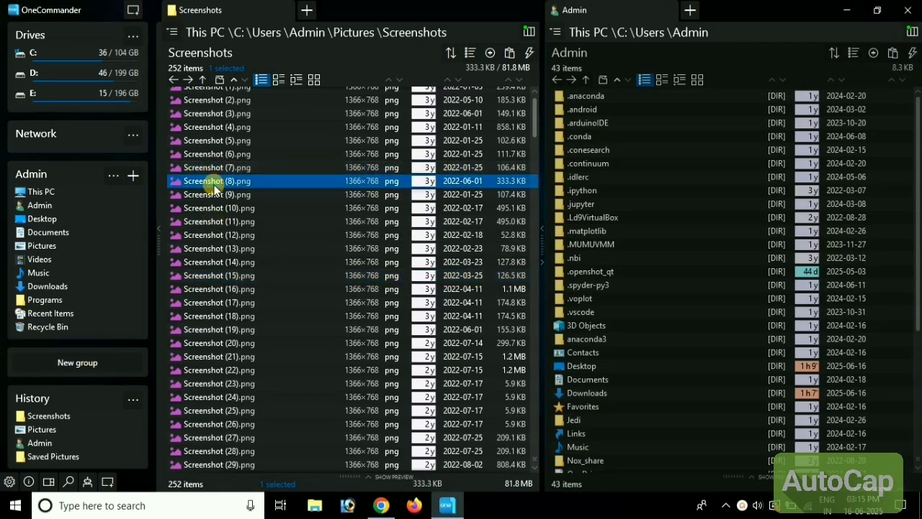
key(space)
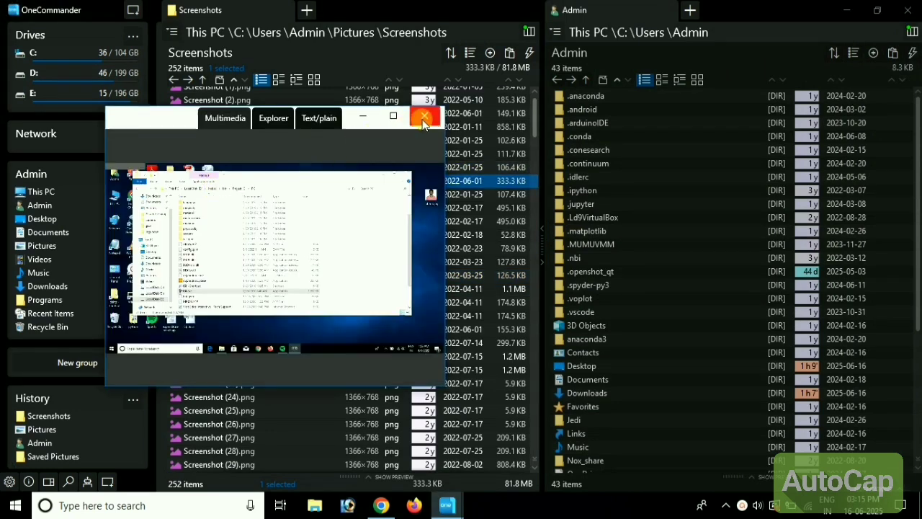
click(425, 115)
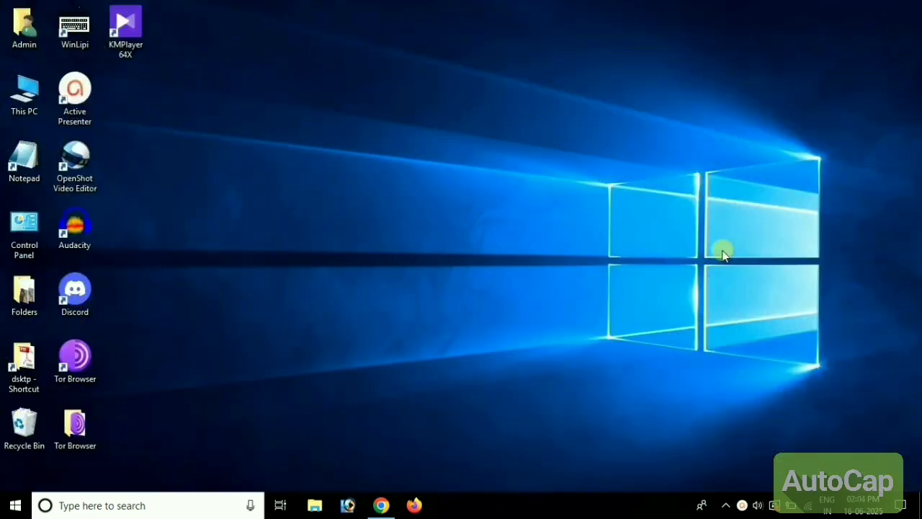